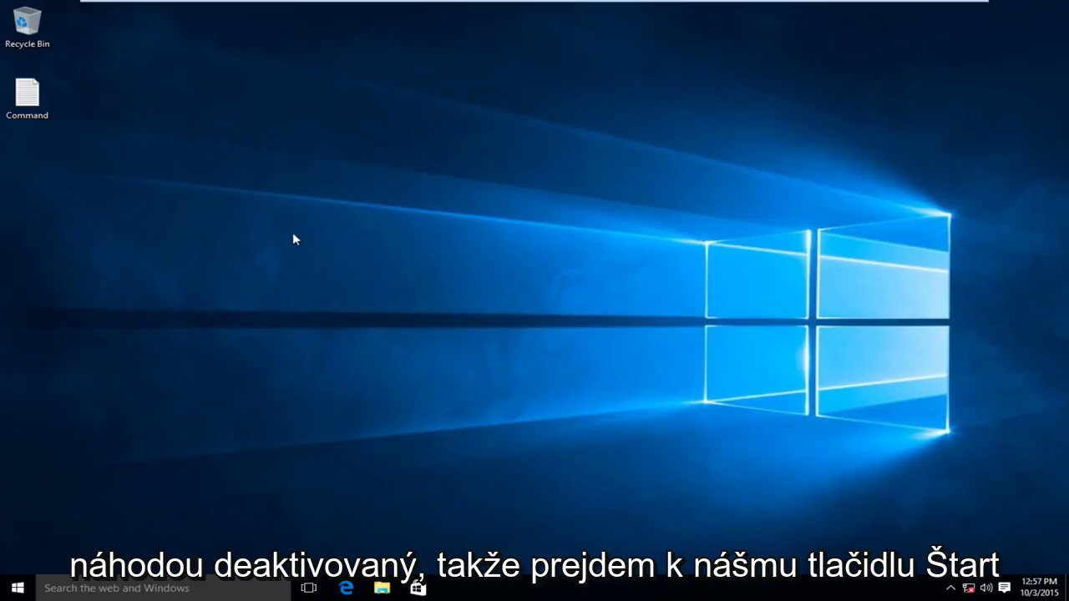
Re-enable the disabled Ethernet0 adapter in Network Connections, then close that window
right_click(17, 589)
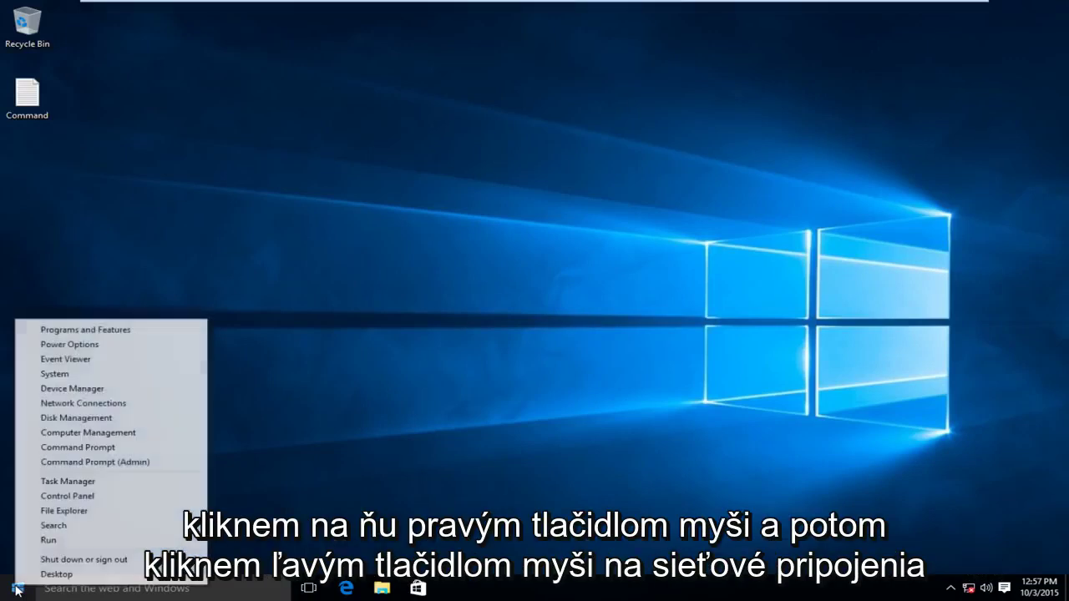
left_click(65, 406)
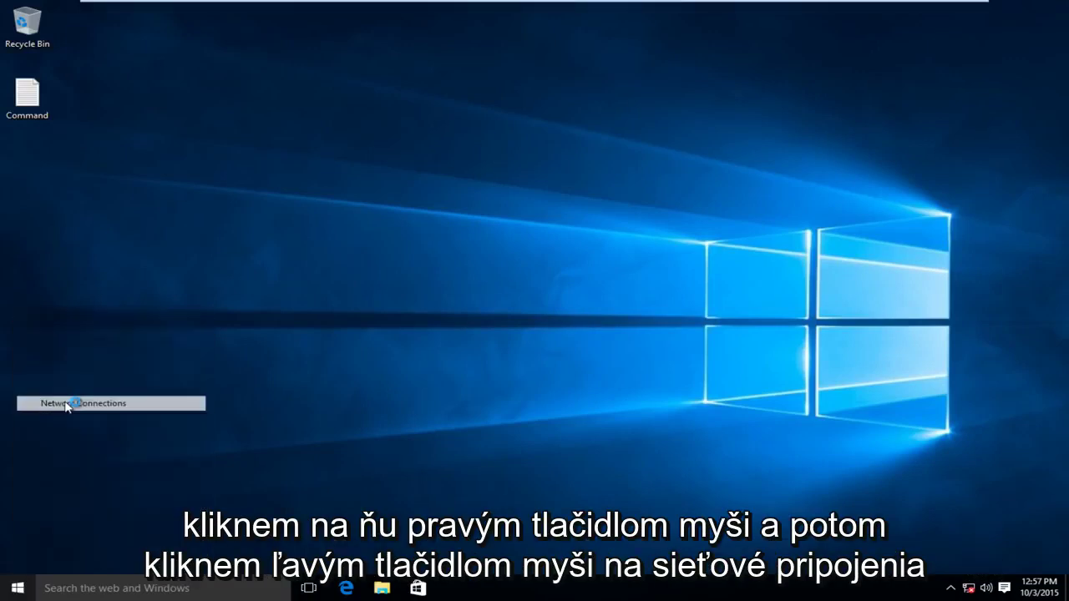
left_click(233, 184)
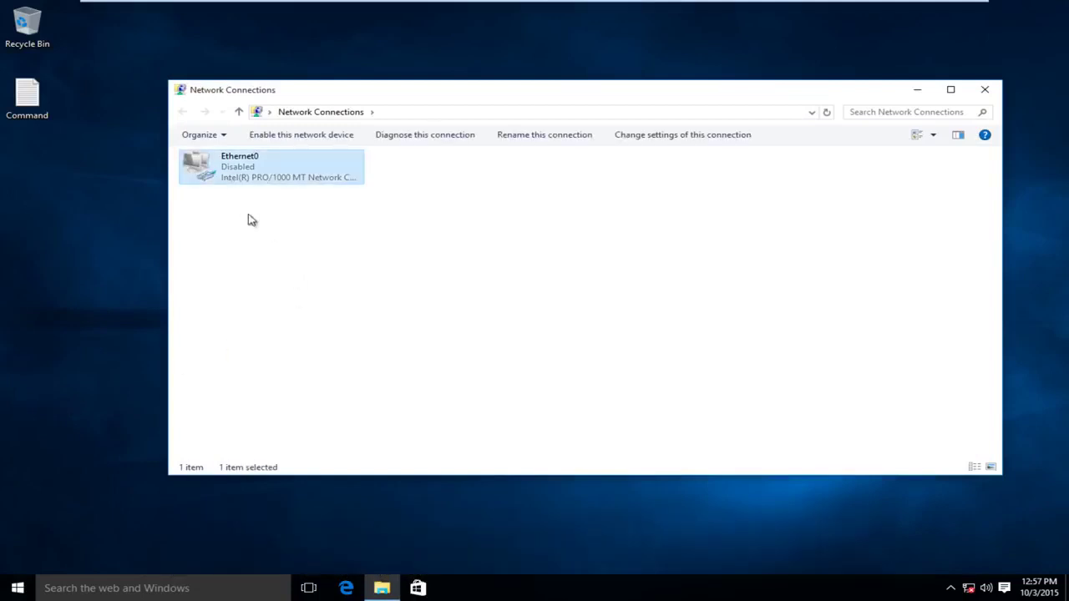
right_click(236, 170)
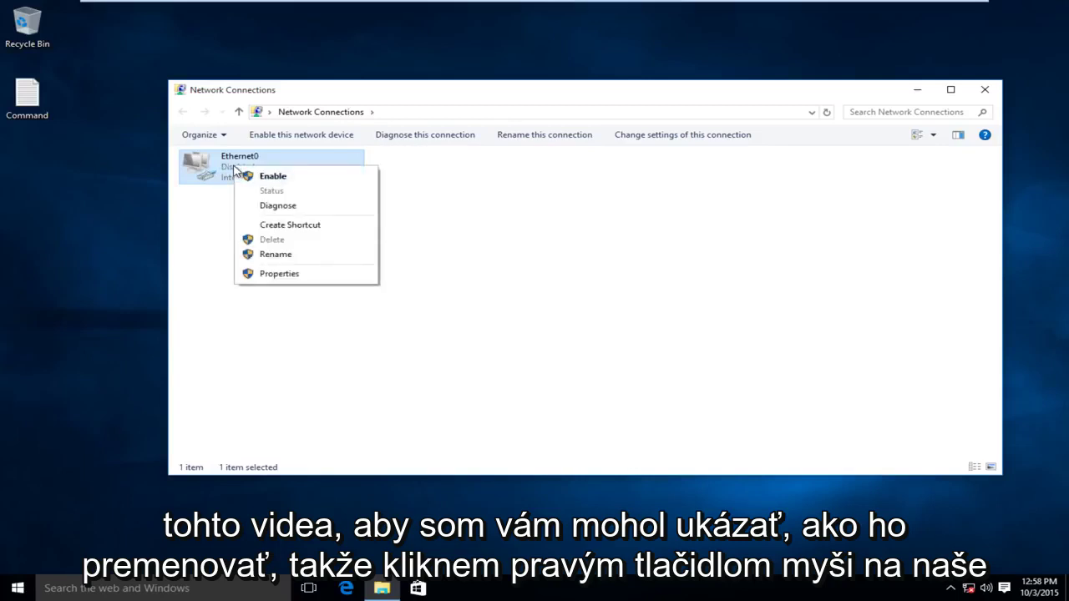
right_click(241, 164)
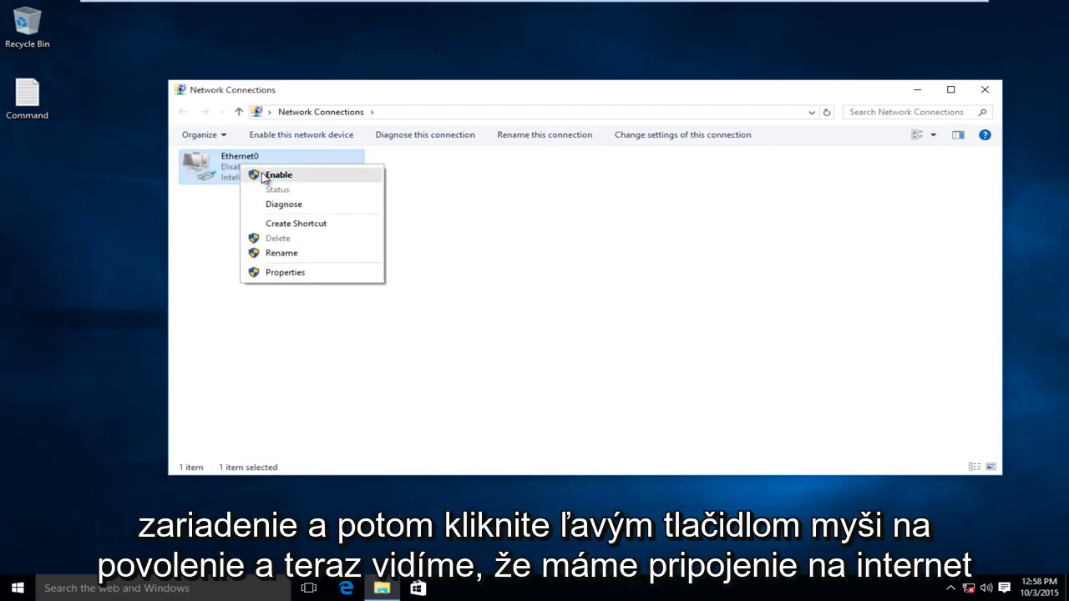
left_click(278, 175)
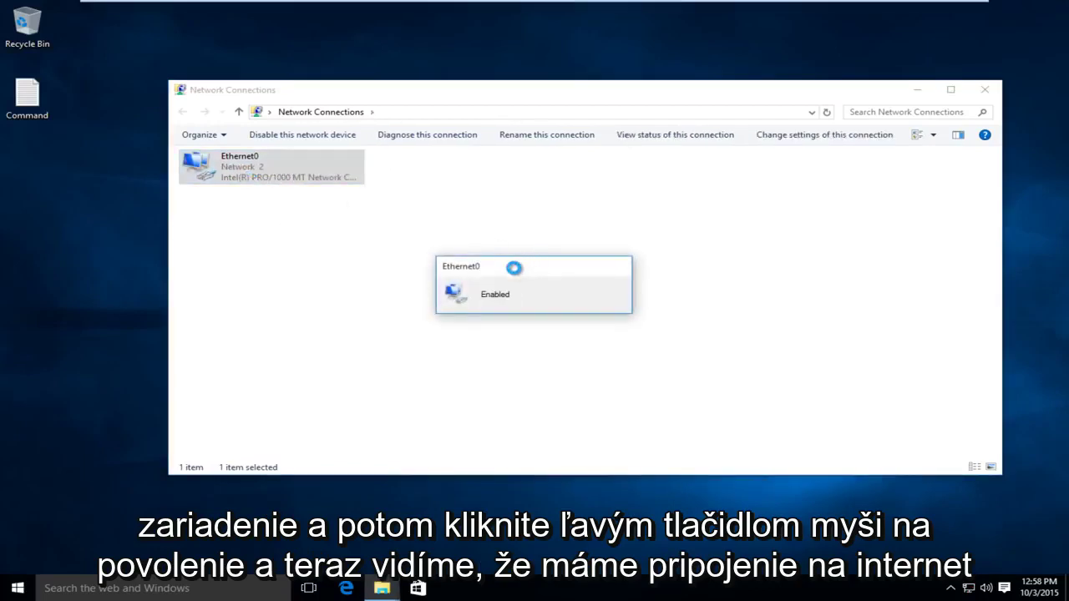
mouse_move(976, 593)
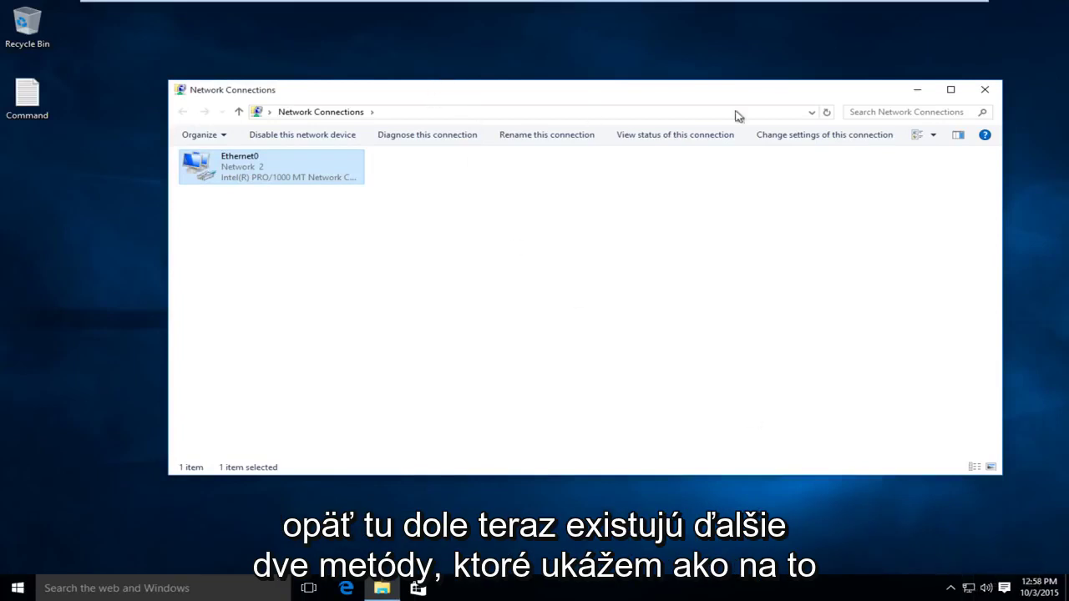
left_click(984, 93)
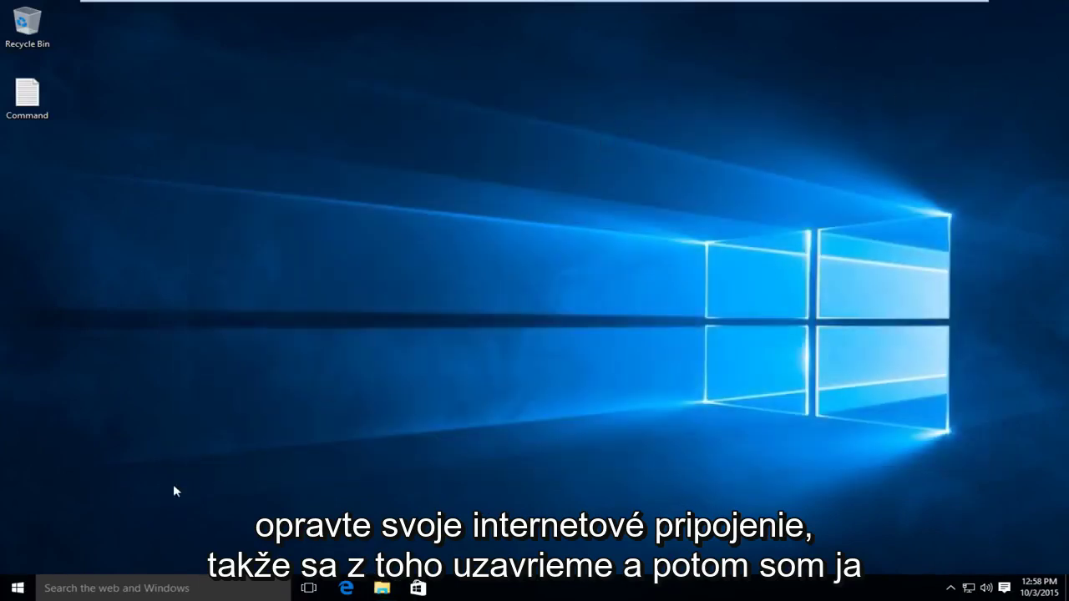
Search 'control' and go from Control Panel's Network and Internet to Internet Options
left_click(80, 587)
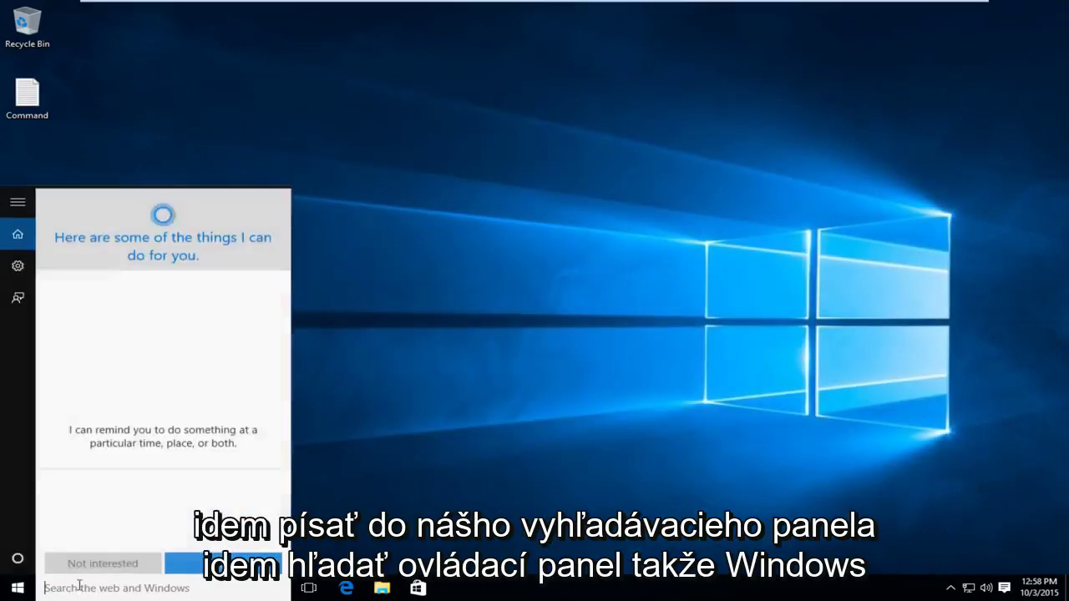
type("contr")
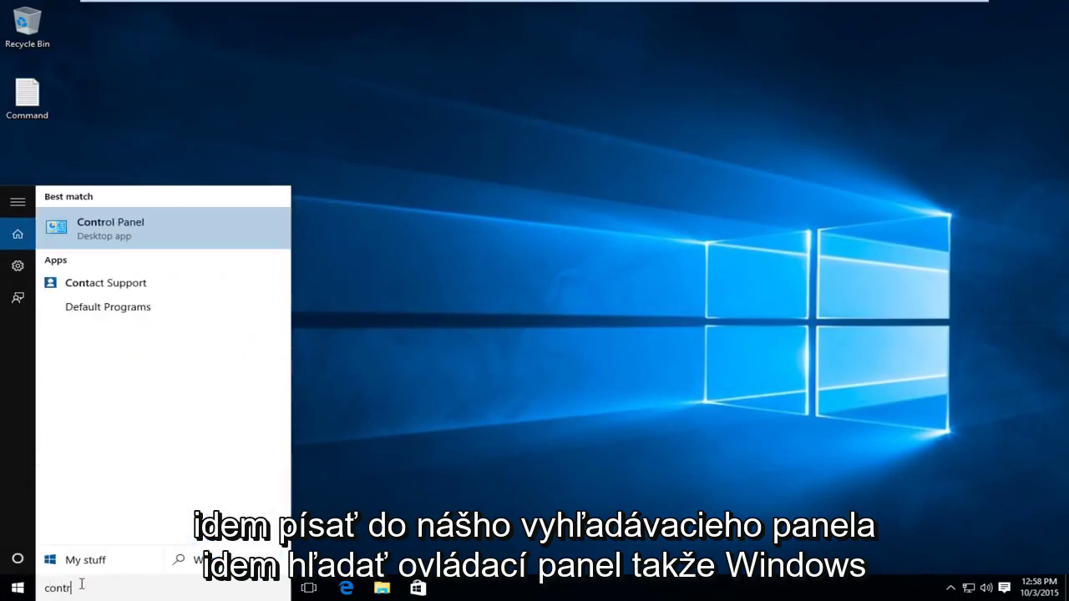
type("ol")
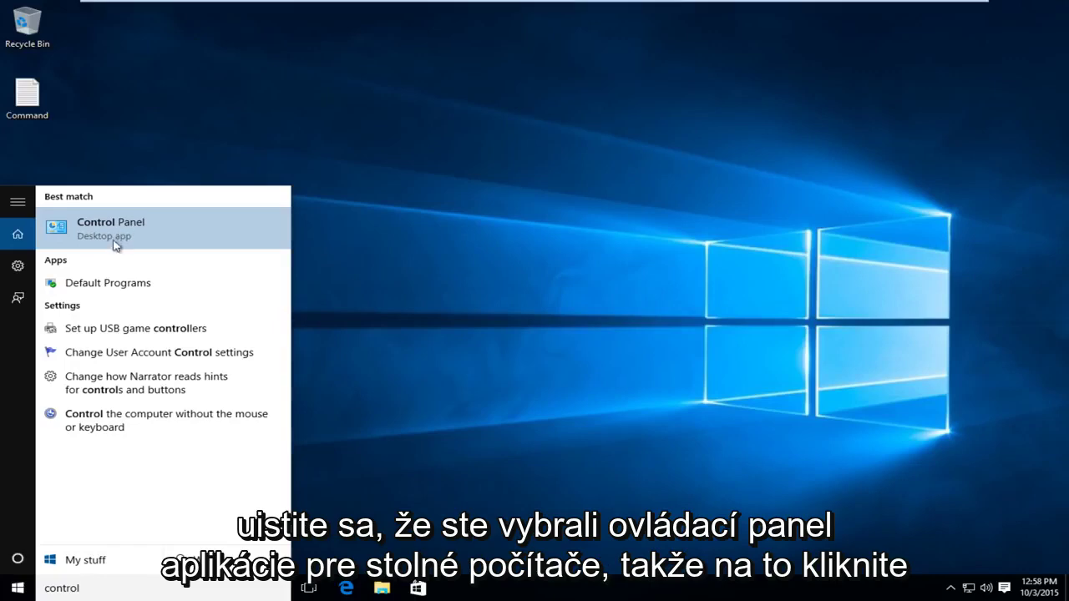
left_click(131, 234)
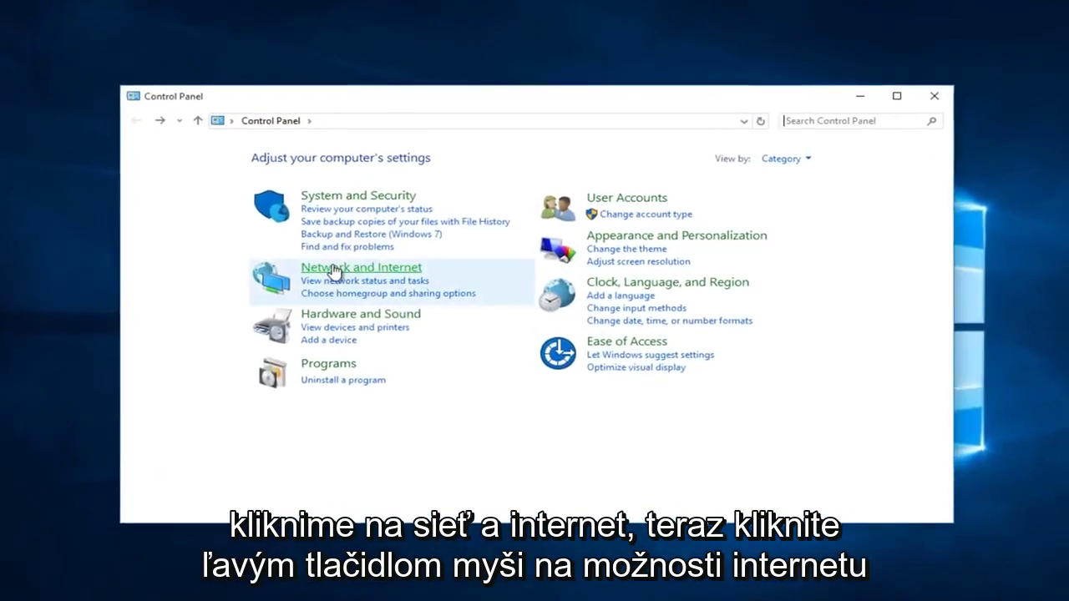
left_click(355, 269)
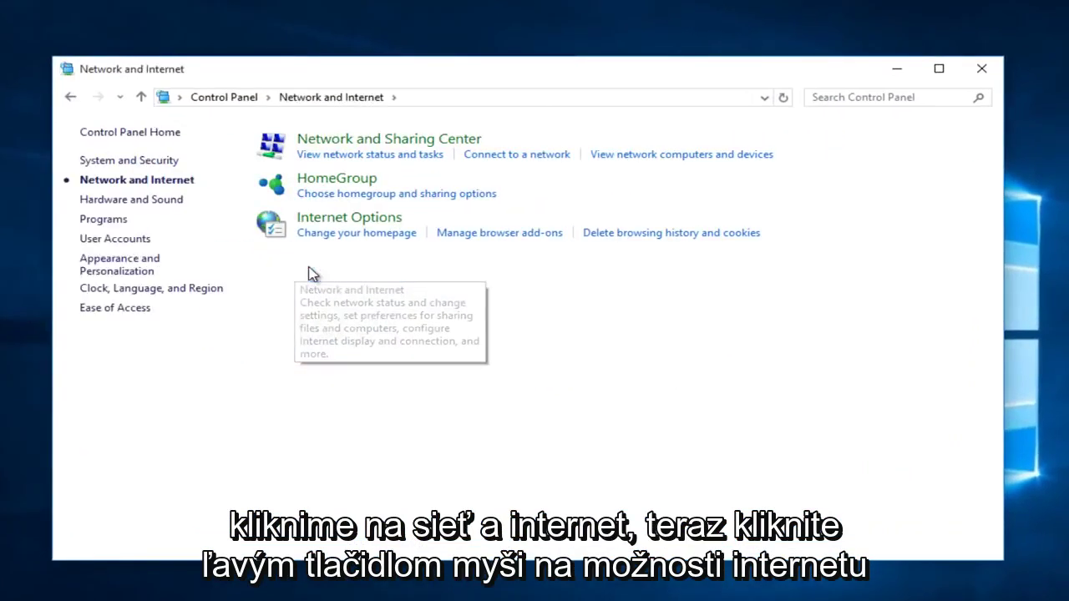
left_click(340, 224)
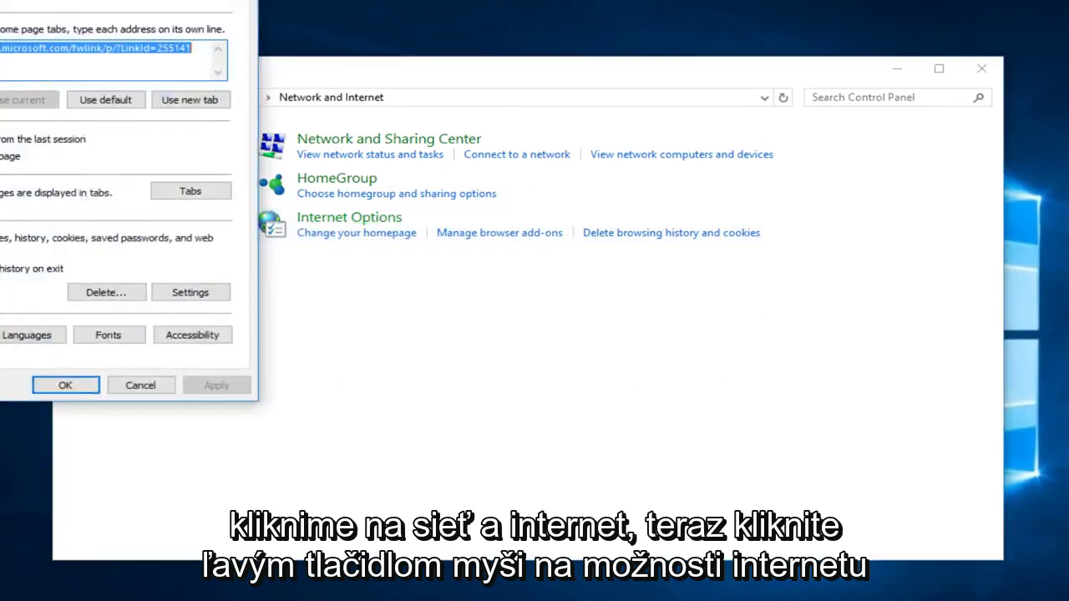
Uncheck 'Use a proxy server for your LAN' in LAN settings and confirm both dialogs with OK
left_click_drag(477, 72, 502, 79)
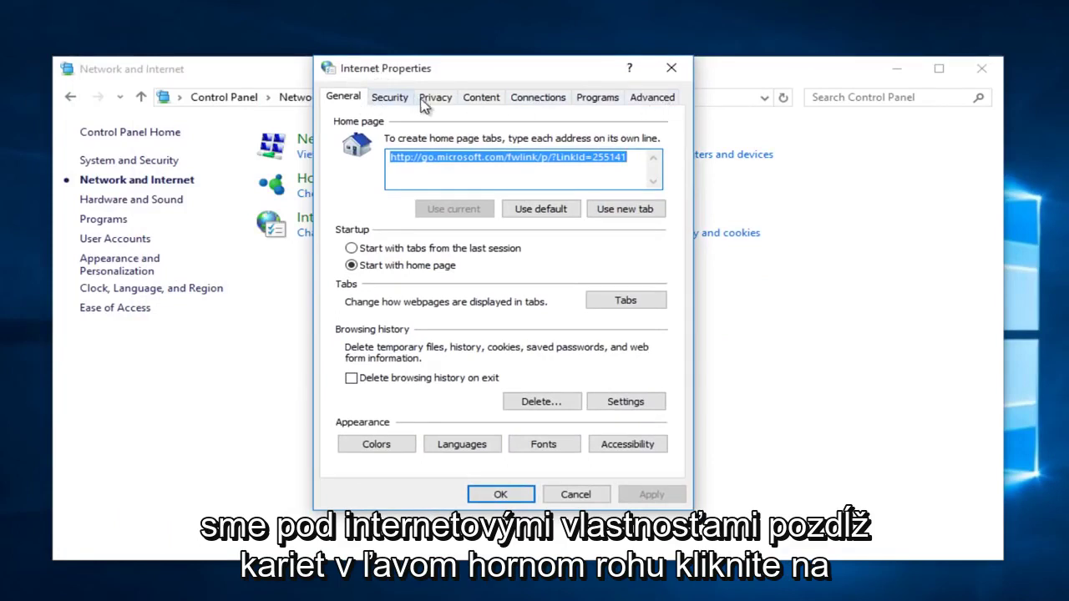
left_click(541, 99)
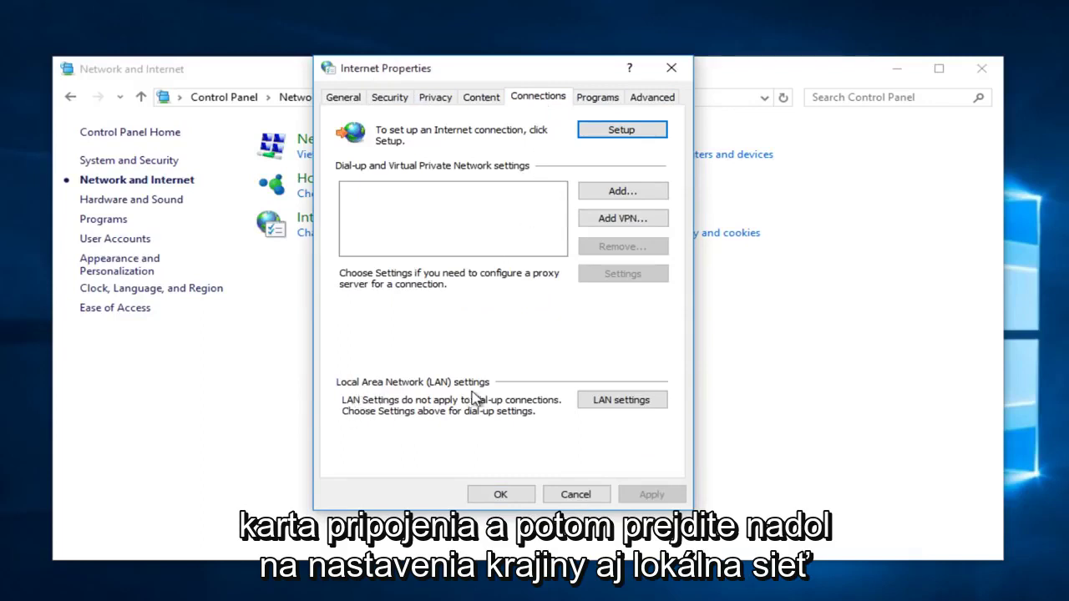
left_click(610, 401)
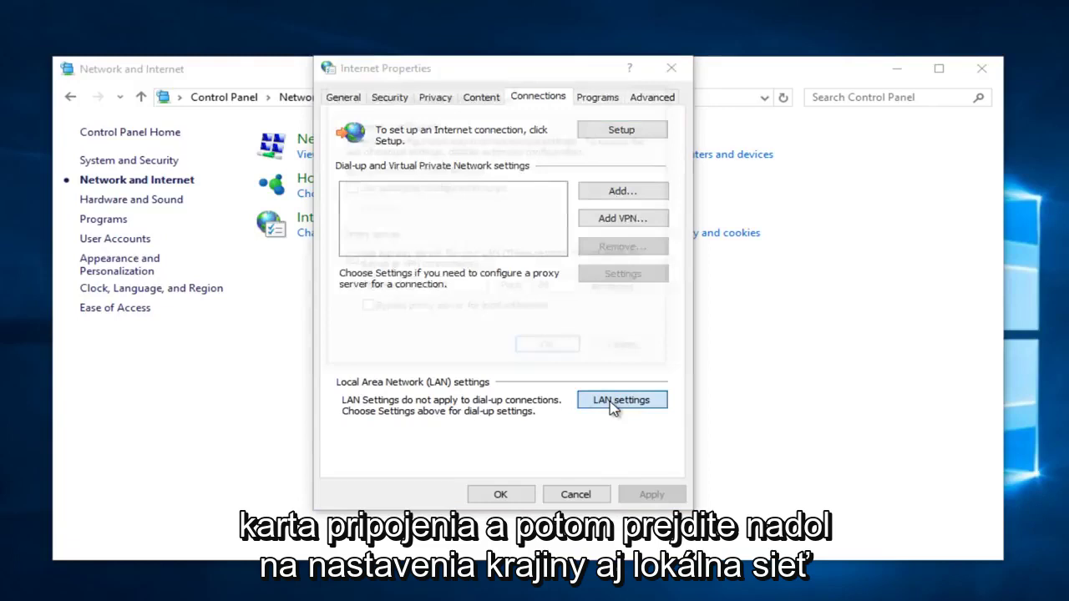
left_click_drag(473, 101, 468, 114)
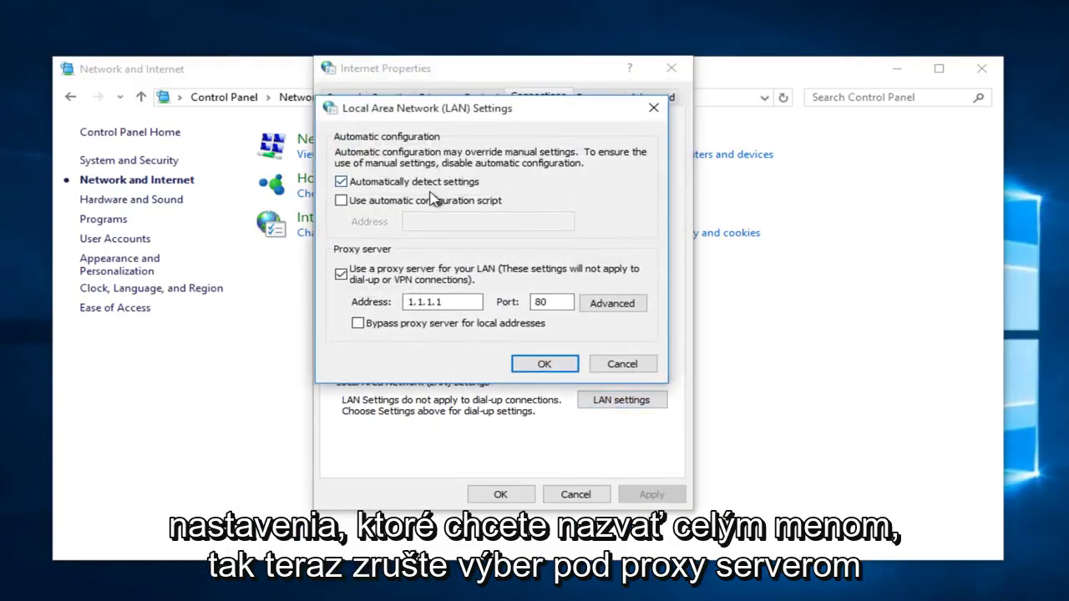
left_click(340, 275)
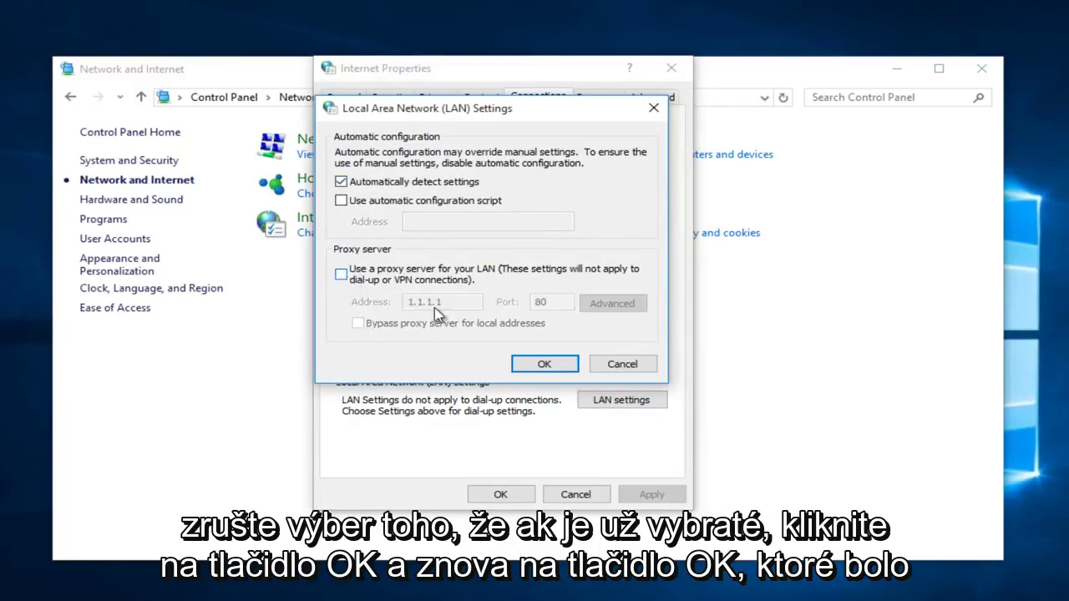
left_click(529, 368)
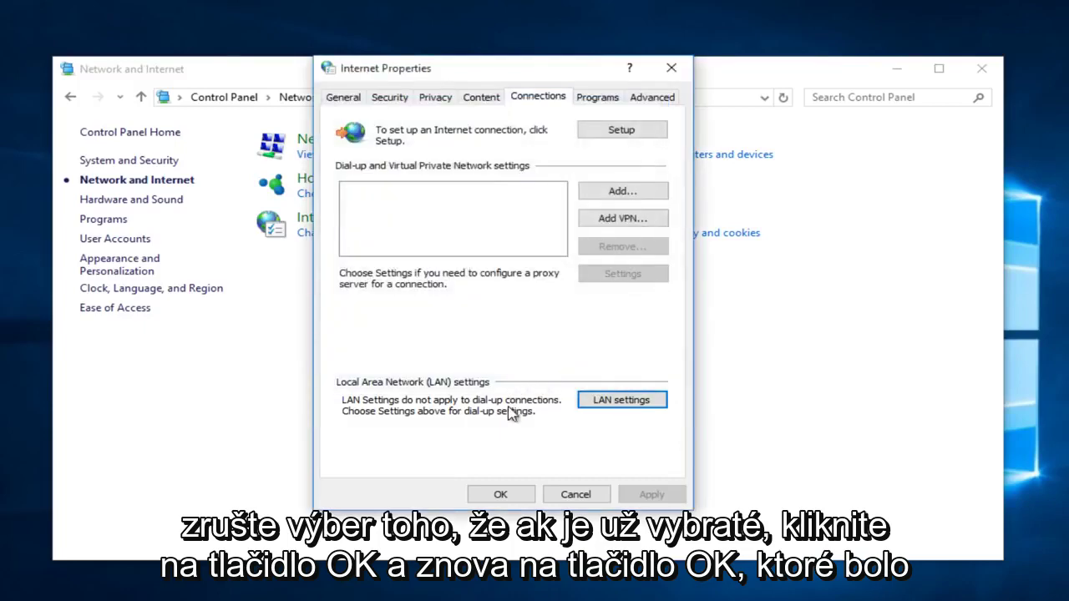
left_click(498, 493)
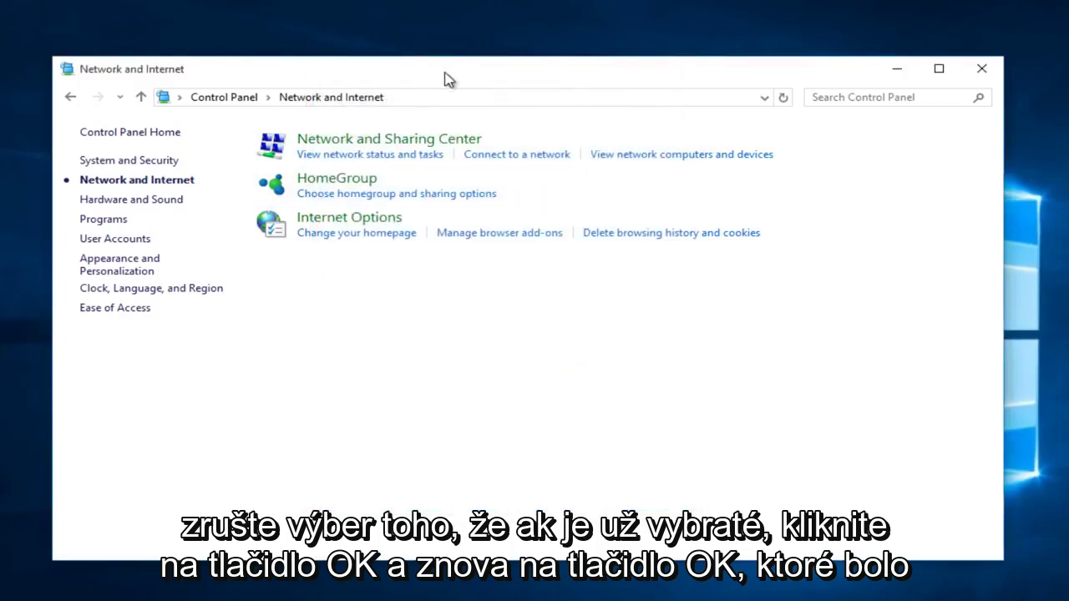
left_click_drag(443, 77, 445, 60)
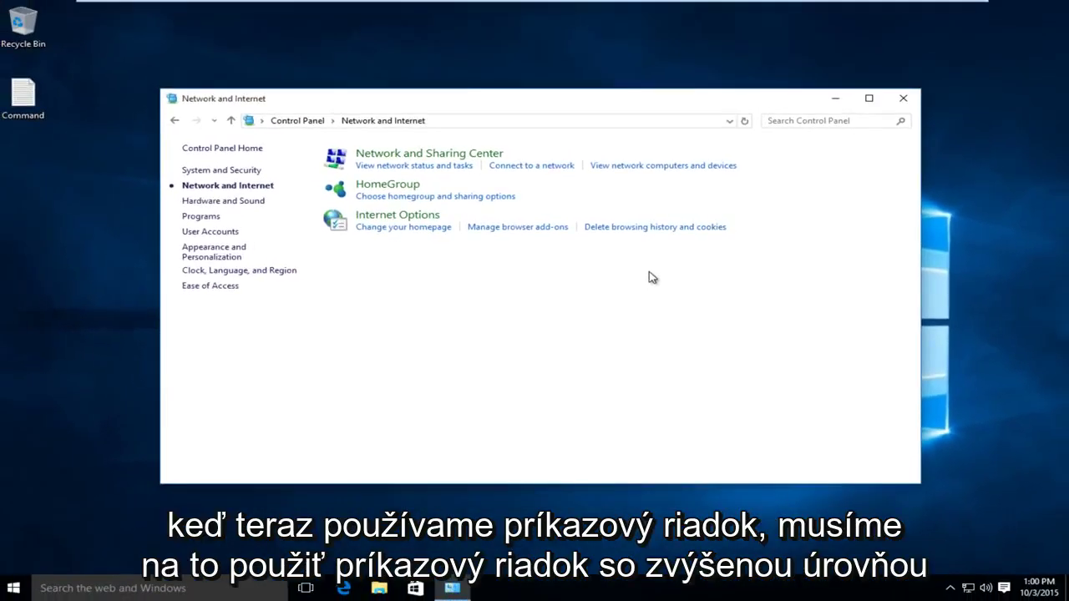
Close the Network and Internet Control Panel window
left_click(903, 98)
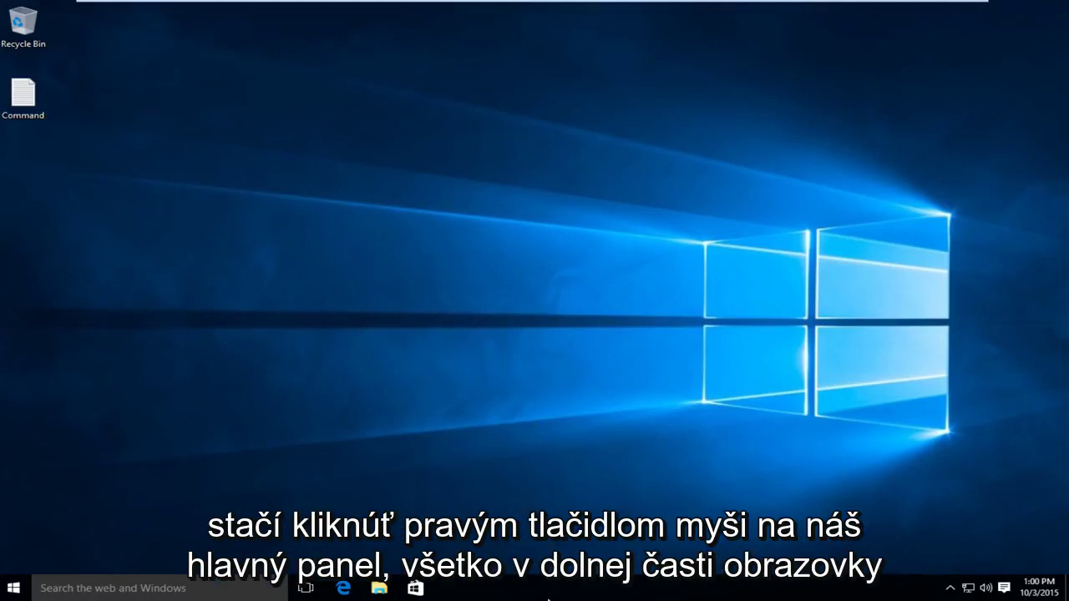
Launch Task Manager from the taskbar and expand it to the detailed view
right_click(550, 588)
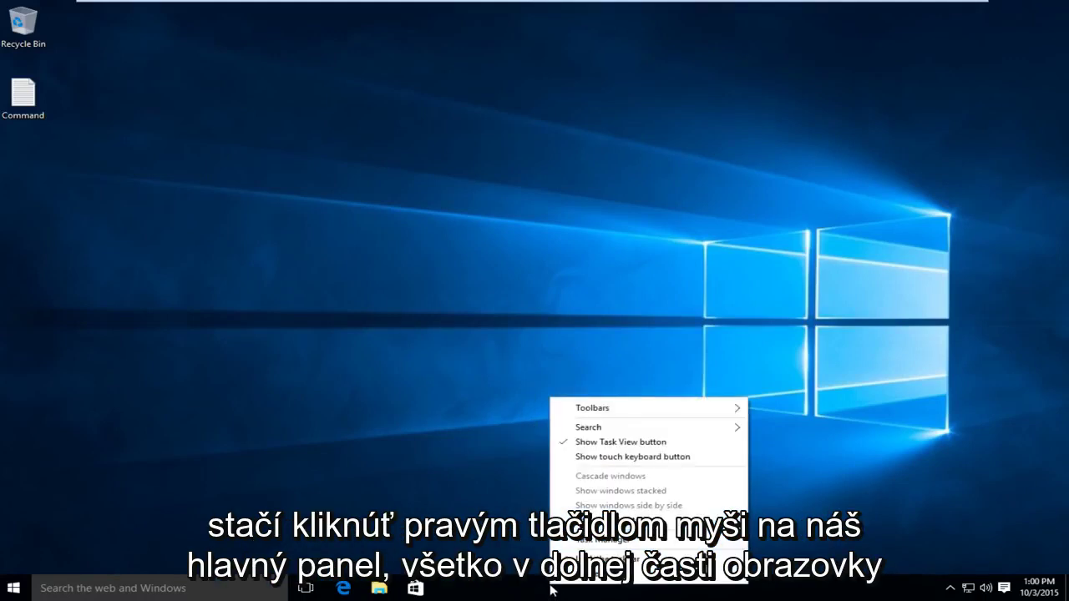
left_click(594, 539)
left_click_drag(162, 62, 420, 89)
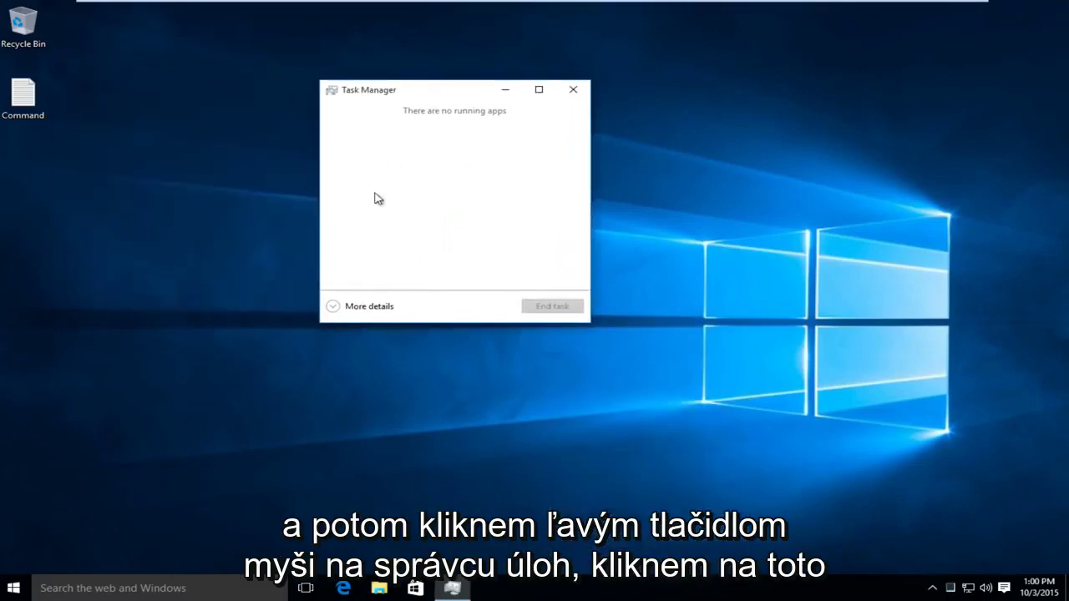
left_click(332, 308)
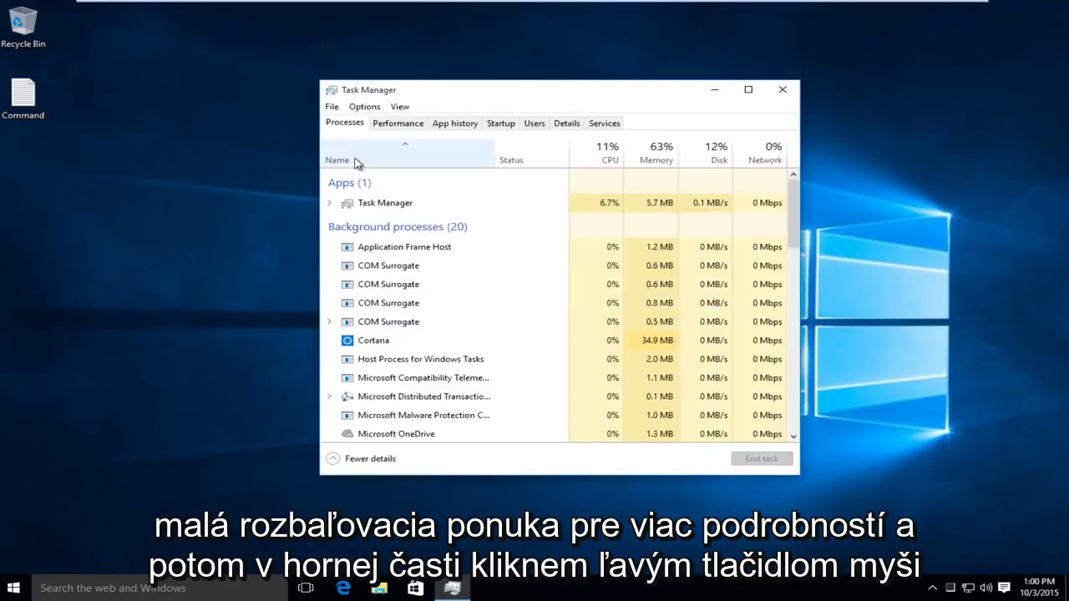
Run 'cmd' as a new task with administrative privileges
left_click(331, 109)
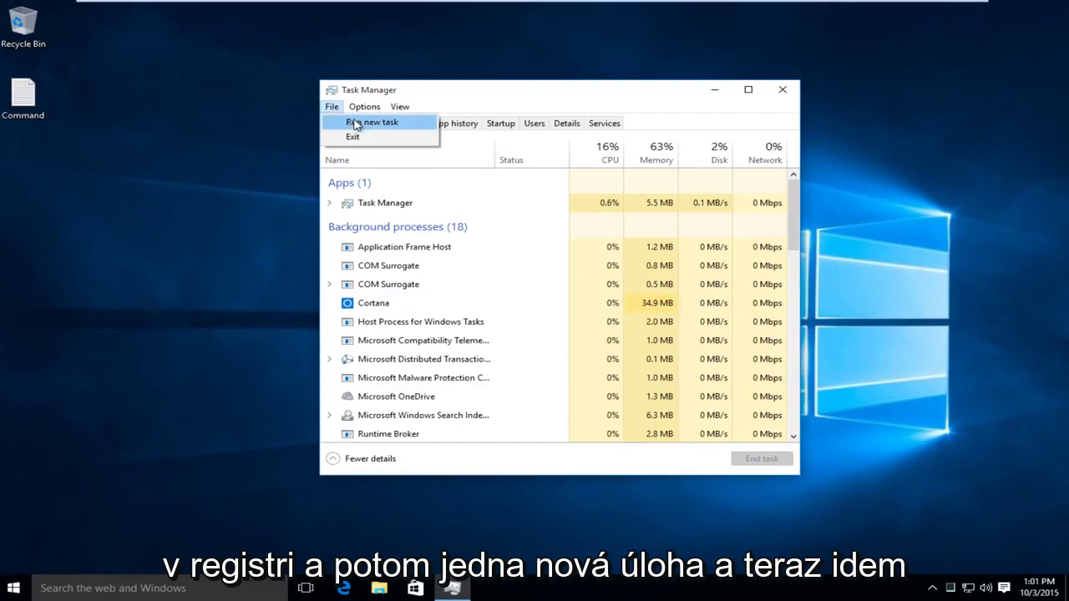
left_click(371, 123)
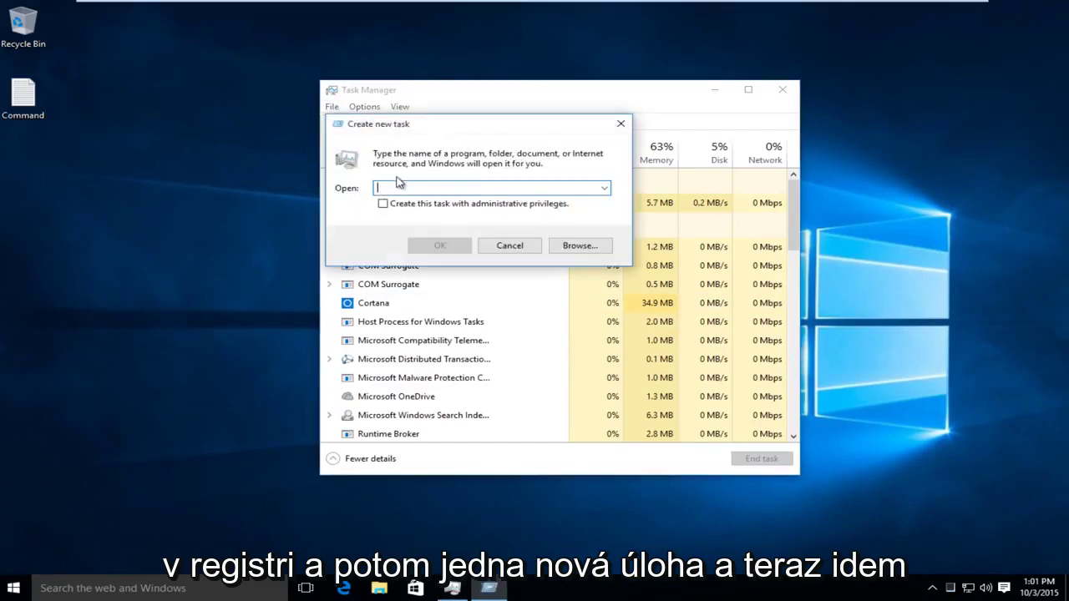
type("cmd")
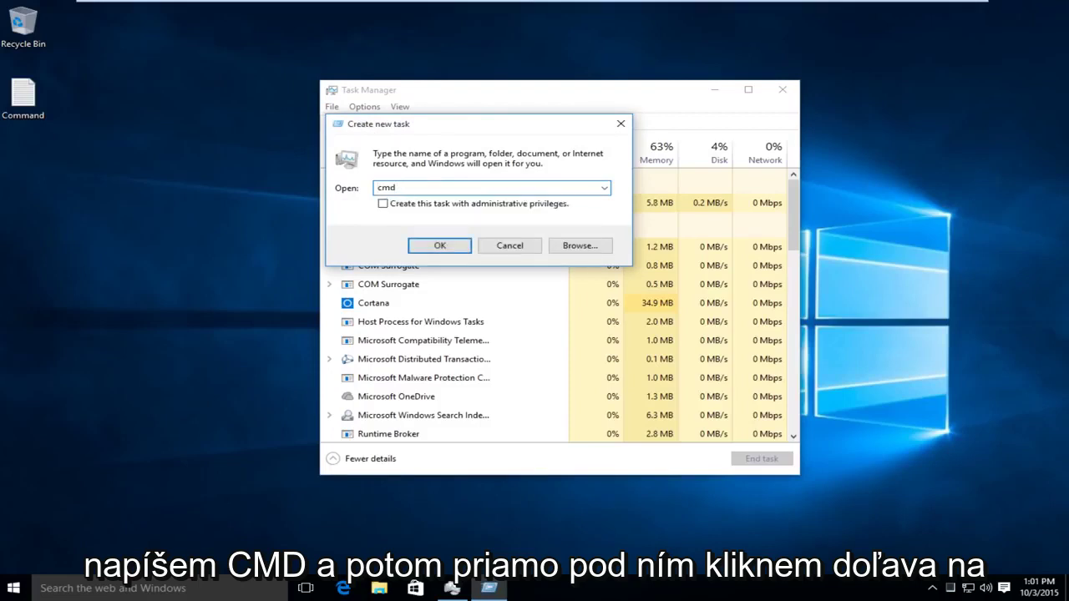
left_click(383, 204)
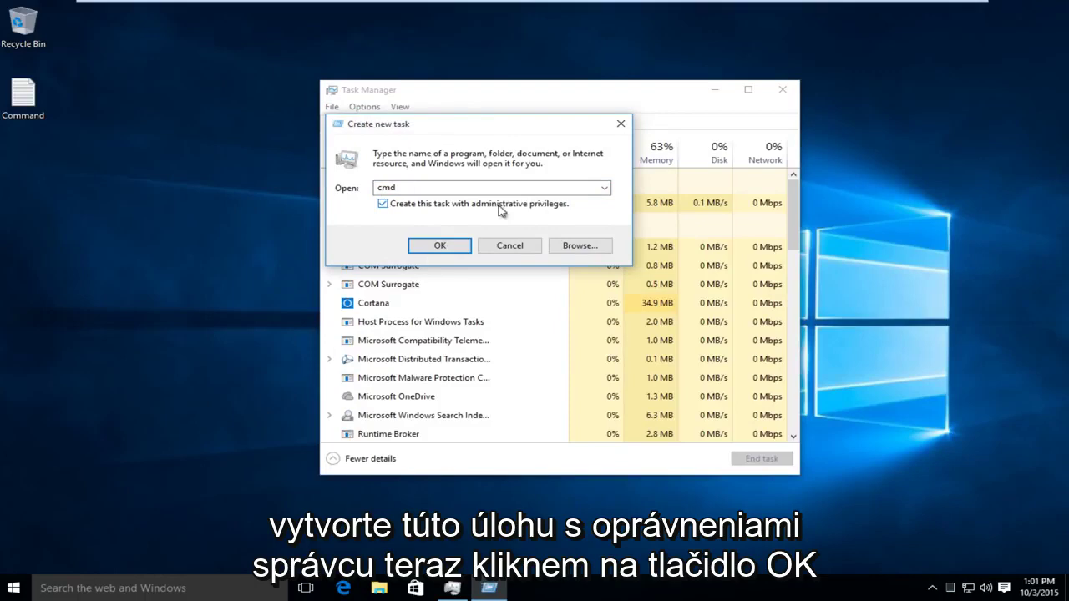
left_click(436, 248)
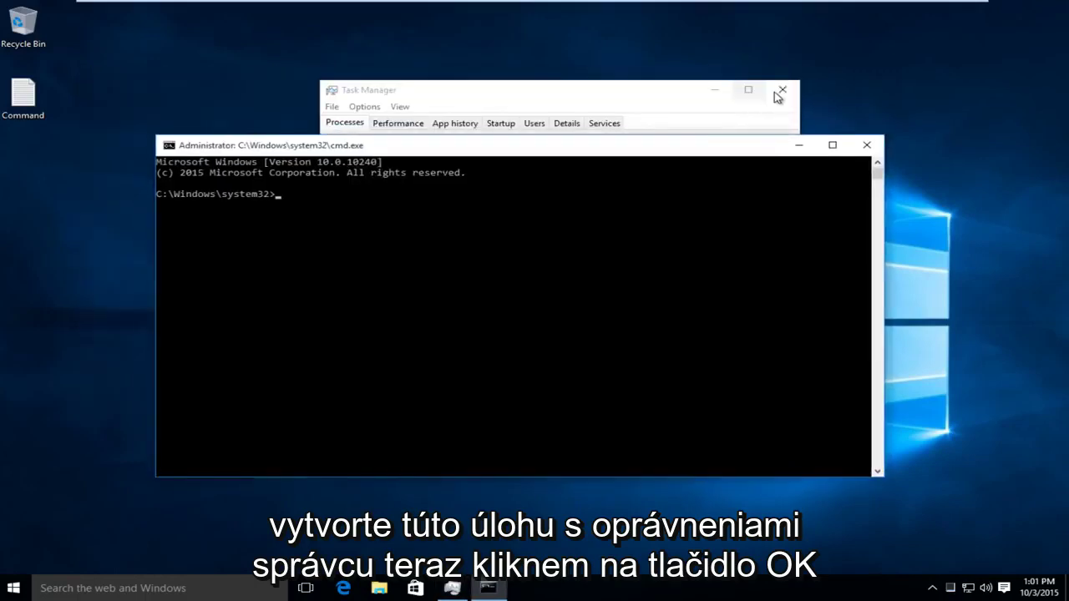
Close Task Manager and open the Command text file in Notepad beside the console
left_click(779, 92)
left_click_drag(604, 150, 615, 127)
left_click(21, 106)
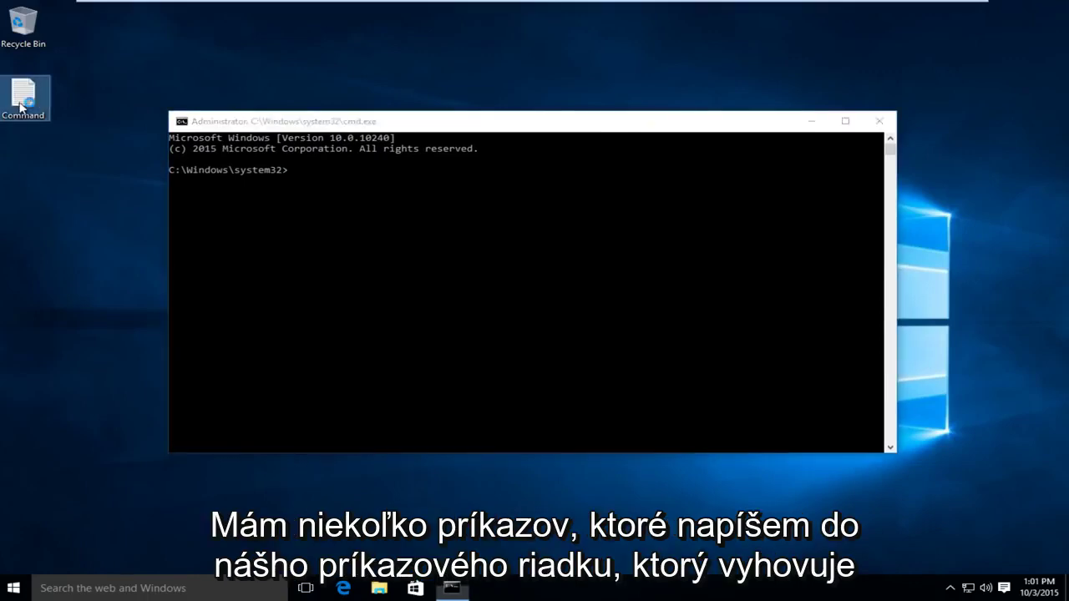
double_click(20, 105)
left_click_drag(342, 155, 642, 138)
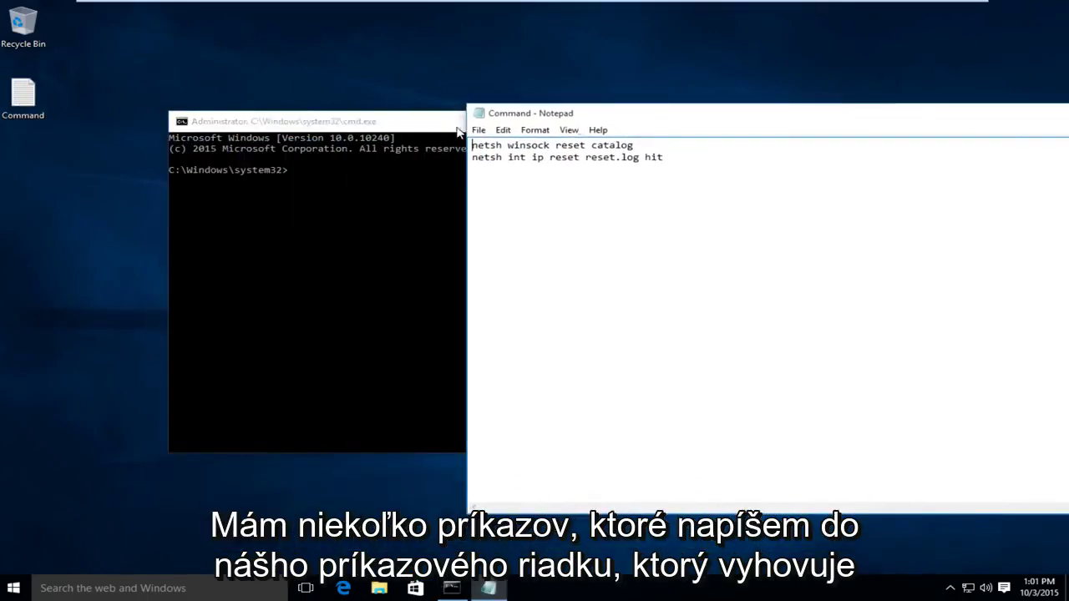
left_click(406, 131)
left_click_drag(927, 127, 1018, 135)
Copy 'netsh winsock reset catalog' from Notepad and run it in the Command Prompt
left_click(725, 154)
left_click_drag(725, 153, 563, 154)
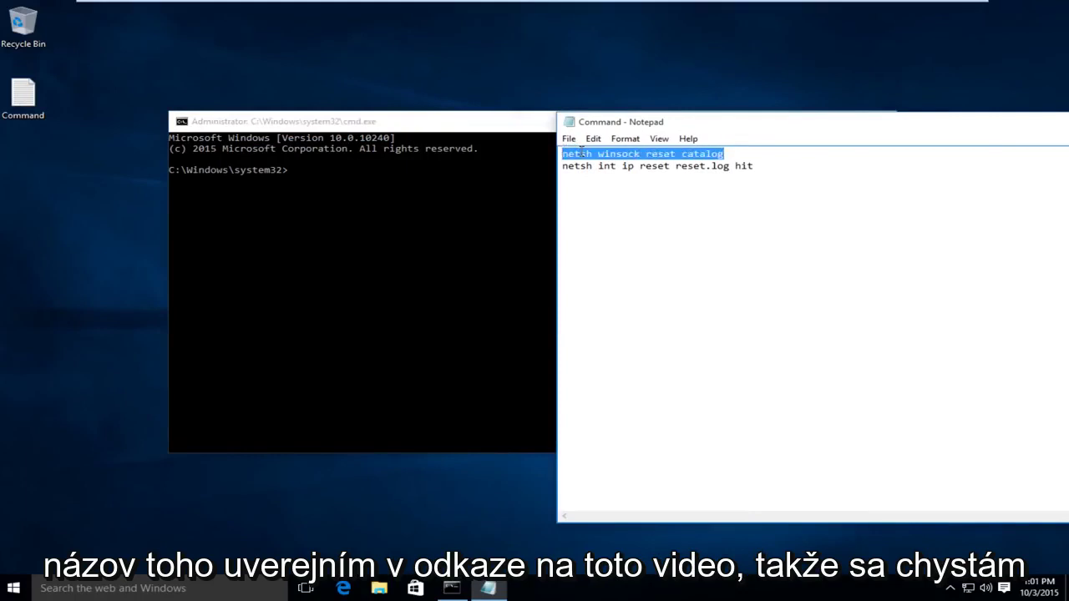
right_click(580, 153)
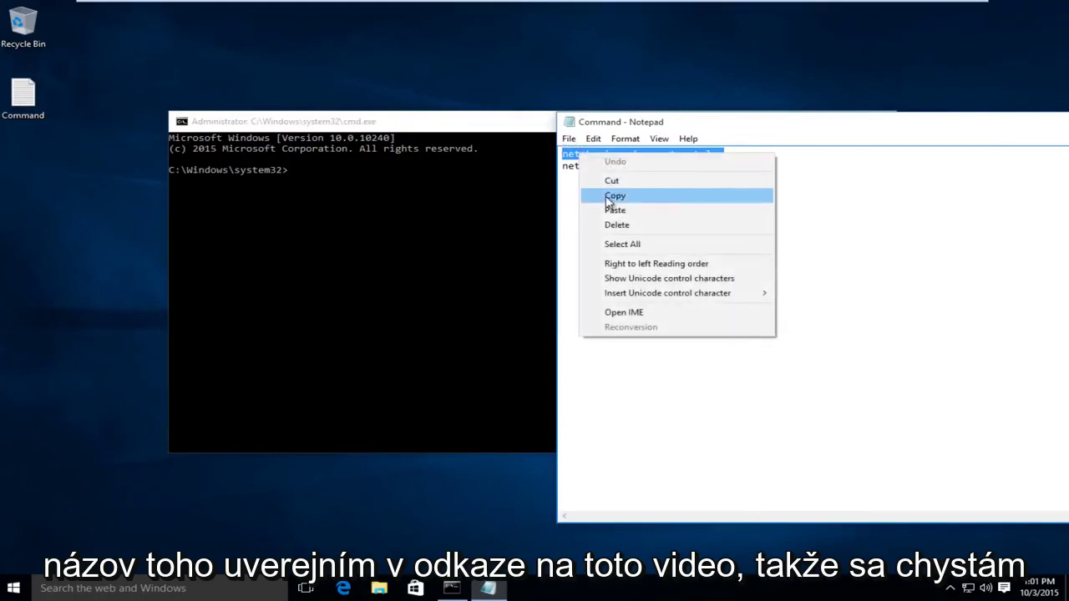
left_click(598, 192)
left_click(473, 127)
left_click(339, 170)
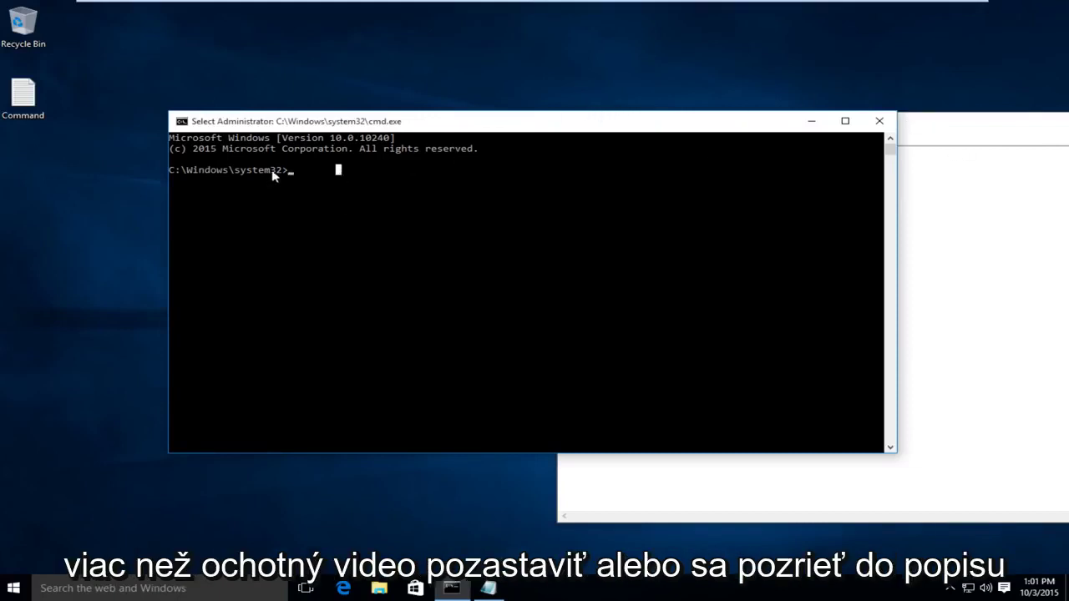
left_click(294, 173)
key("ctrl+v")
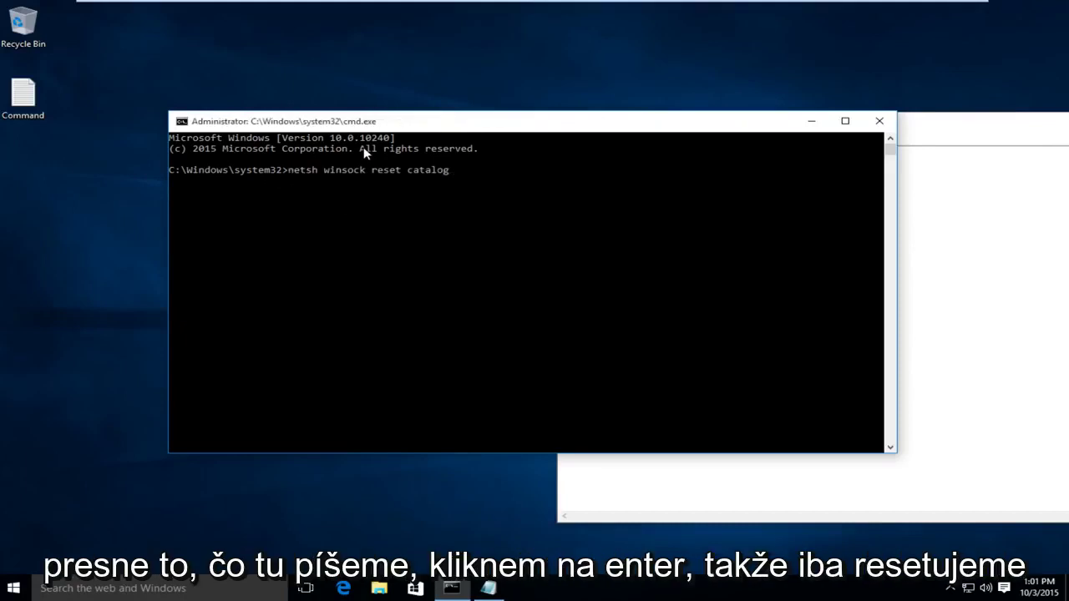
key("Return")
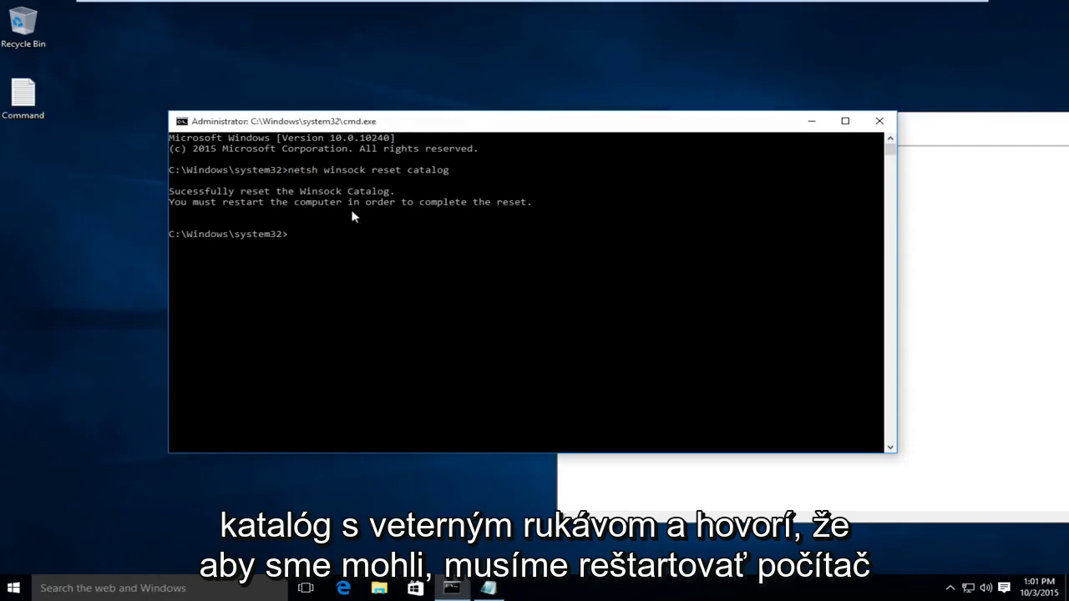
Copy 'netsh int ip reset reset.log hit' from Notepad and run it in the console
left_click(906, 209)
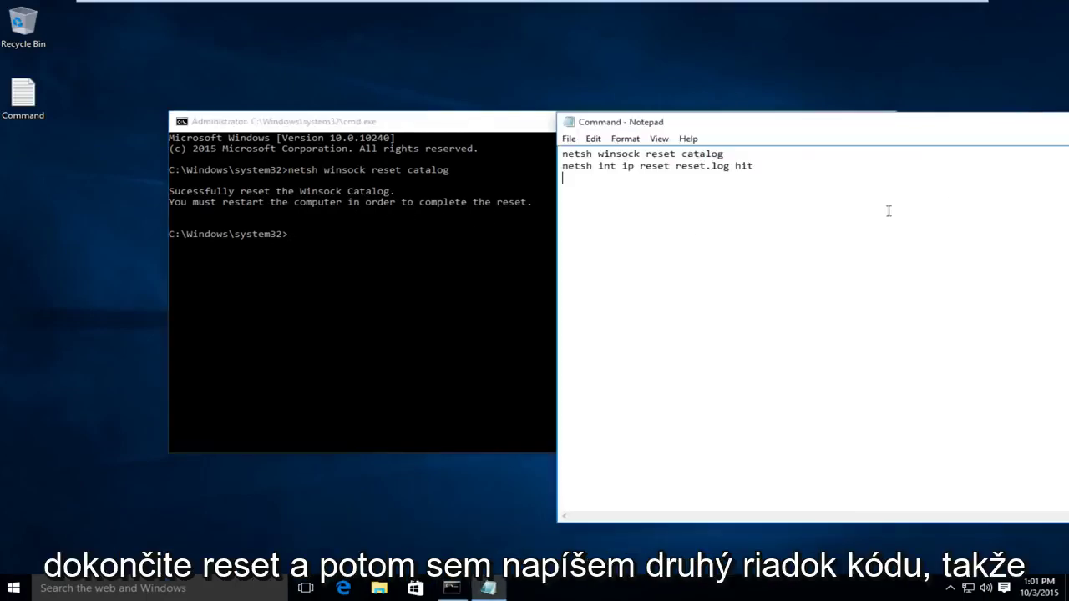
left_click_drag(792, 170, 558, 167)
right_click(573, 168)
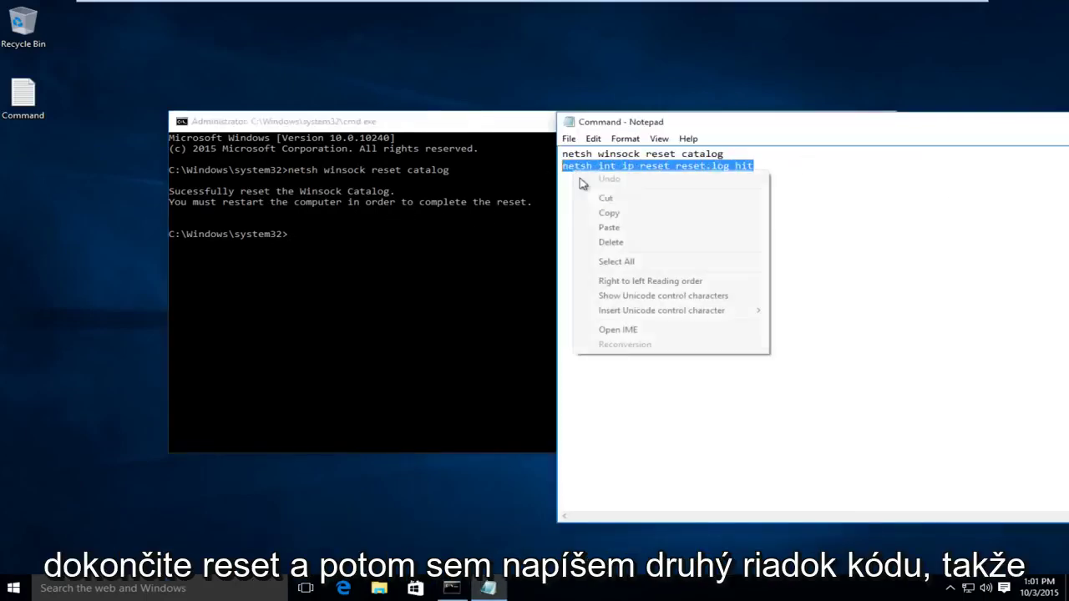
left_click(602, 215)
left_click(358, 236)
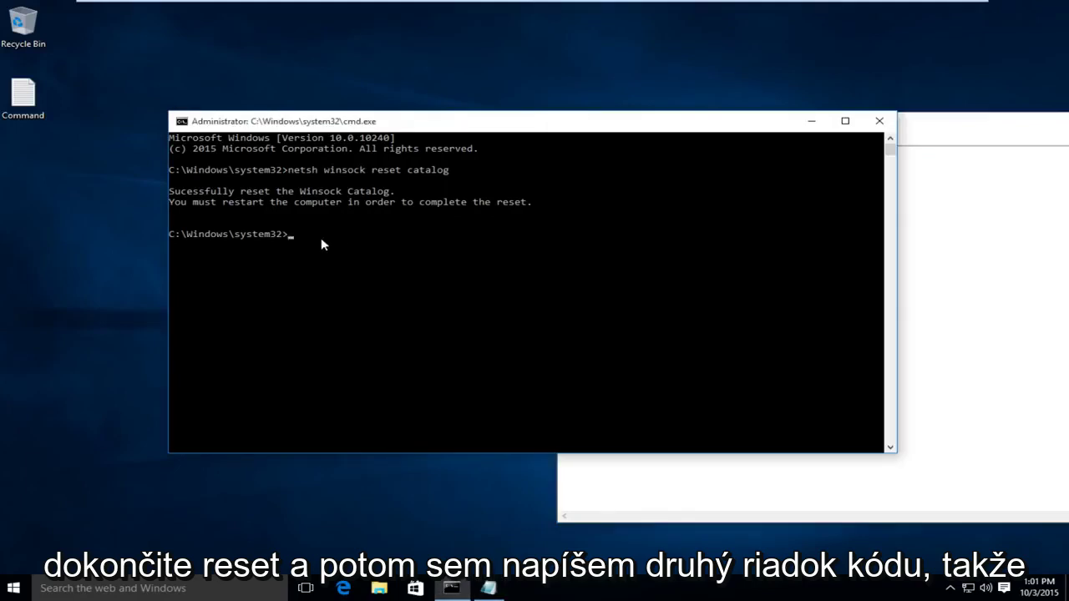
left_click(321, 237)
key("Escape")
right_click(389, 232)
key("Return")
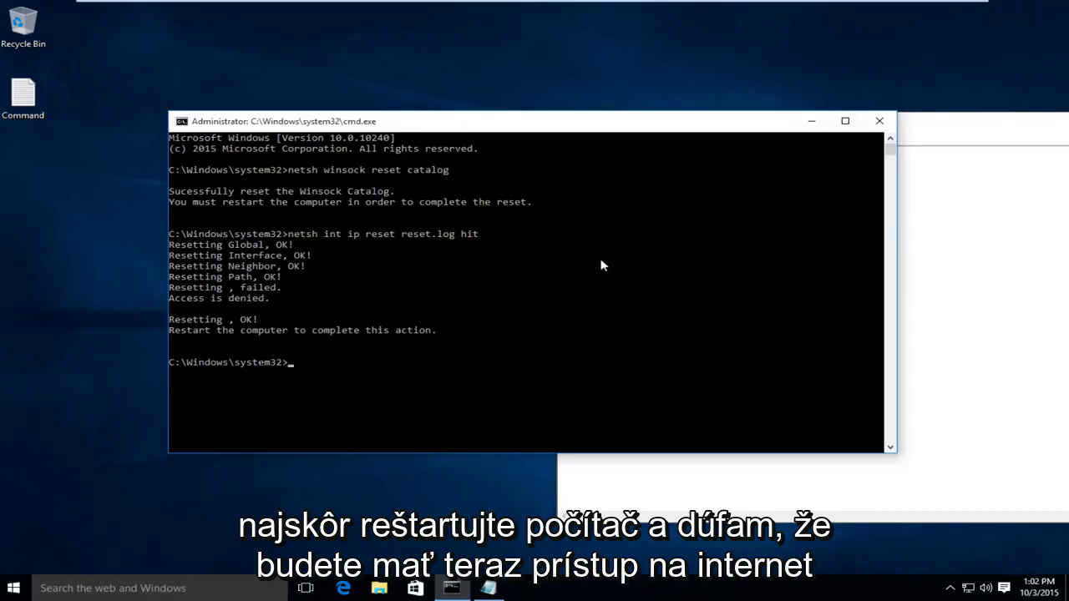
Close Notepad and make the Command Prompt window slightly taller
left_click(915, 125)
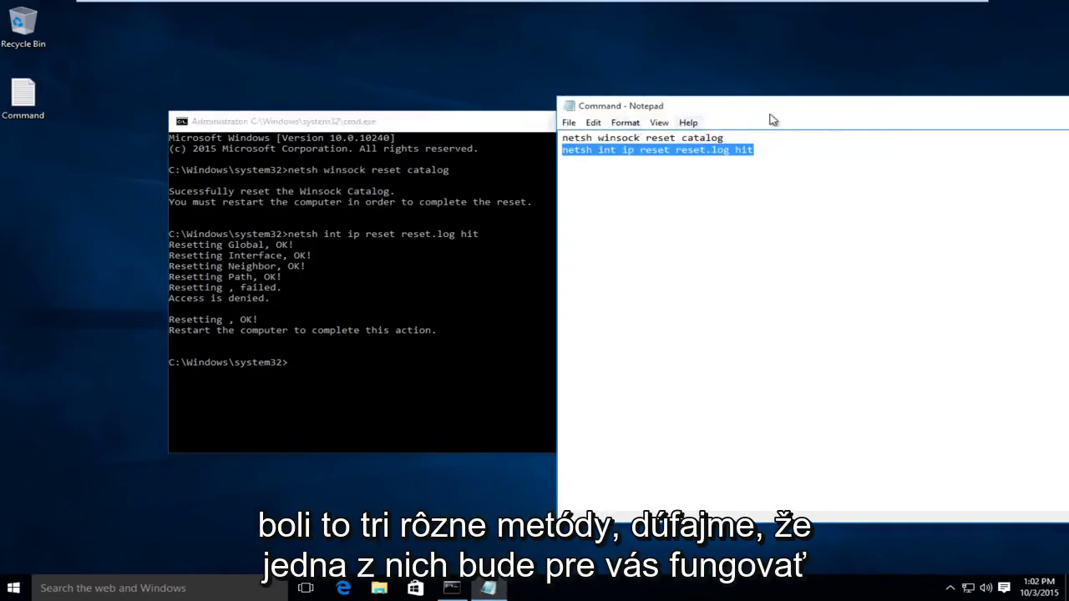
left_click_drag(769, 117, 477, 115)
left_click(1014, 102)
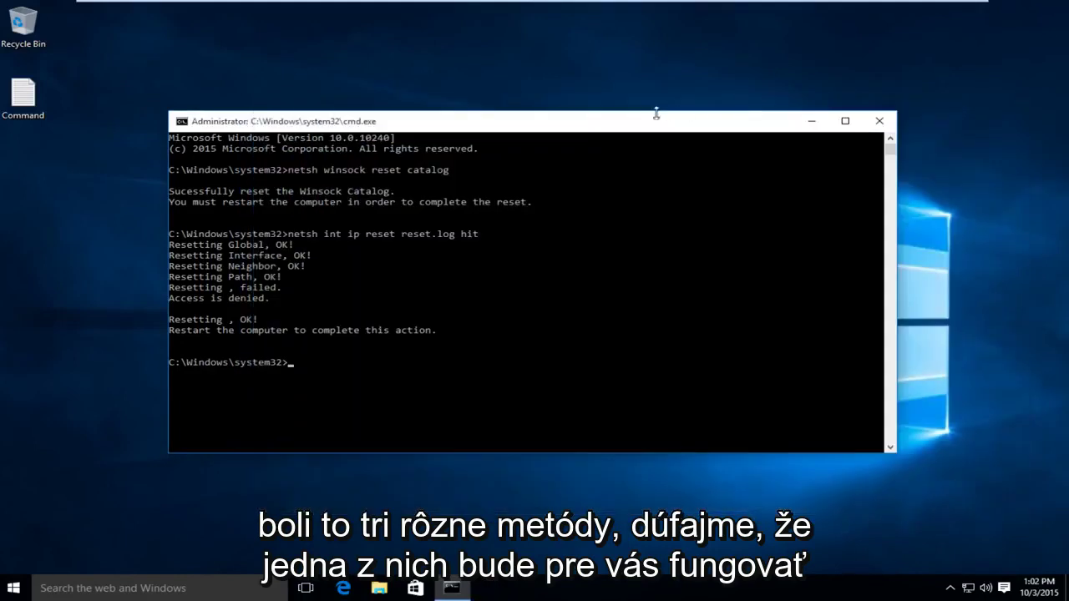
left_click_drag(656, 110, 668, 98)
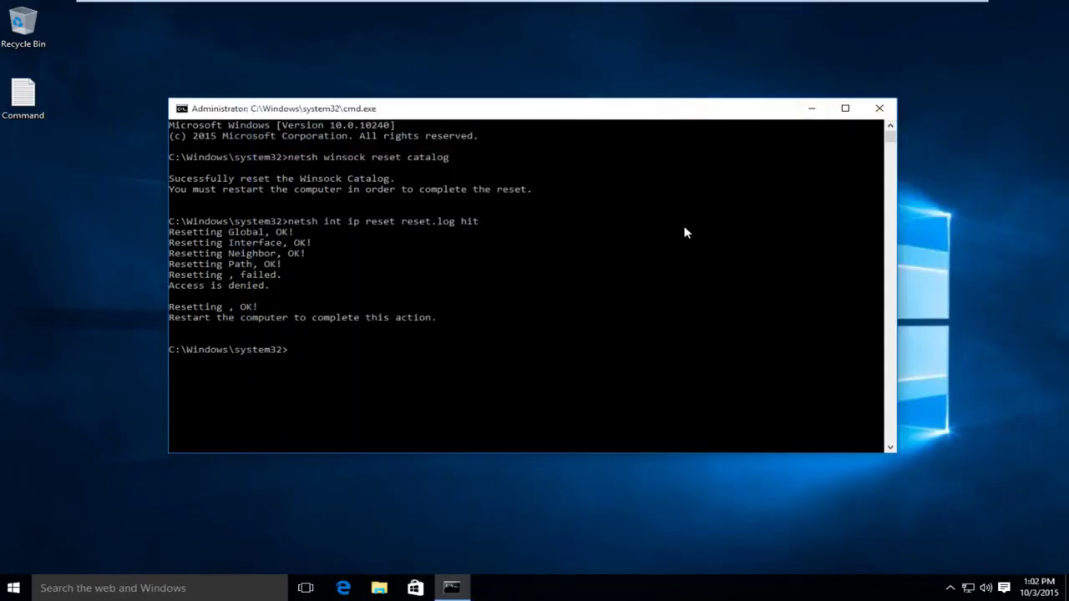